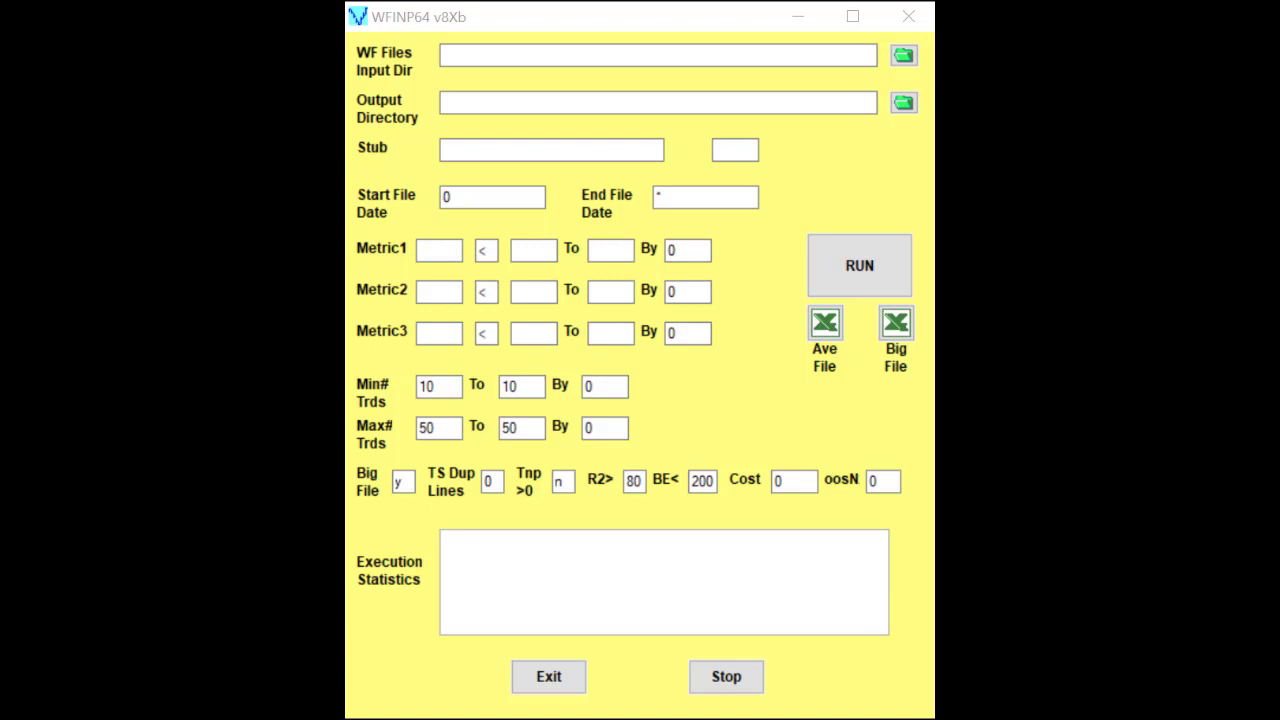
Step: Set the WF files input directory to Z:\0WFData\SPY5RMedV-opxt
left_click(904, 58)
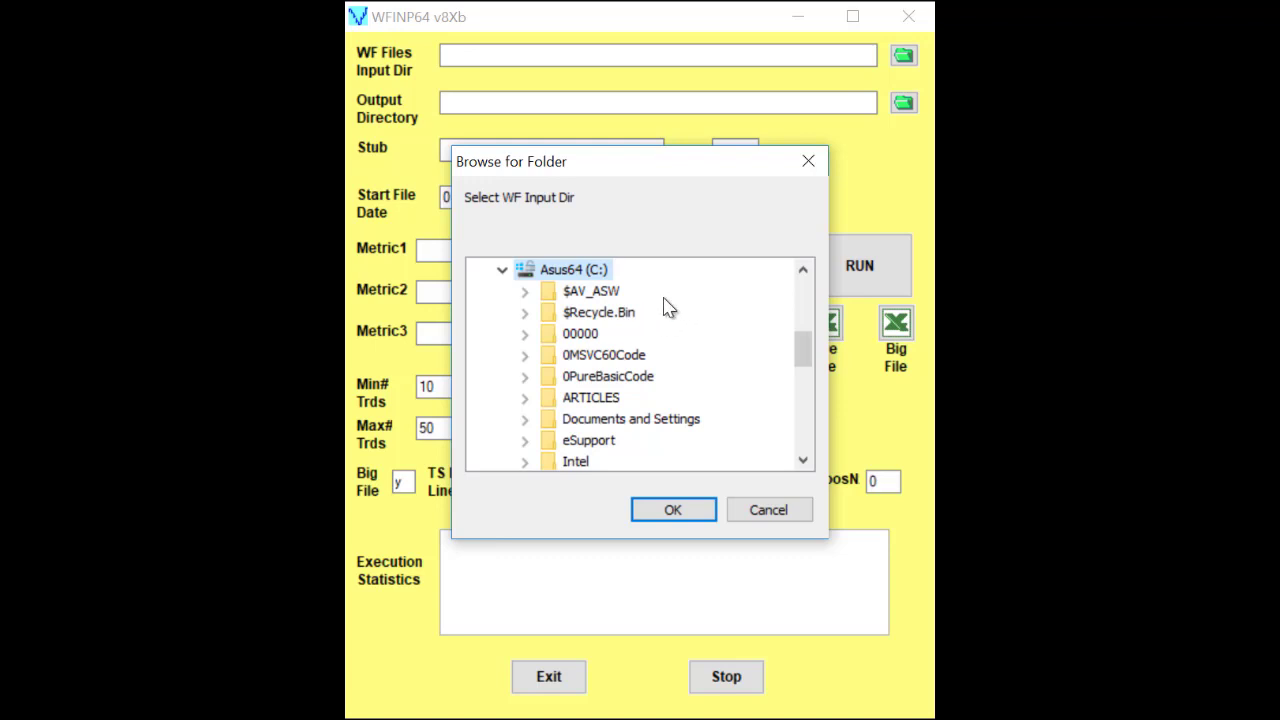
scroll(668, 307, "down", 2)
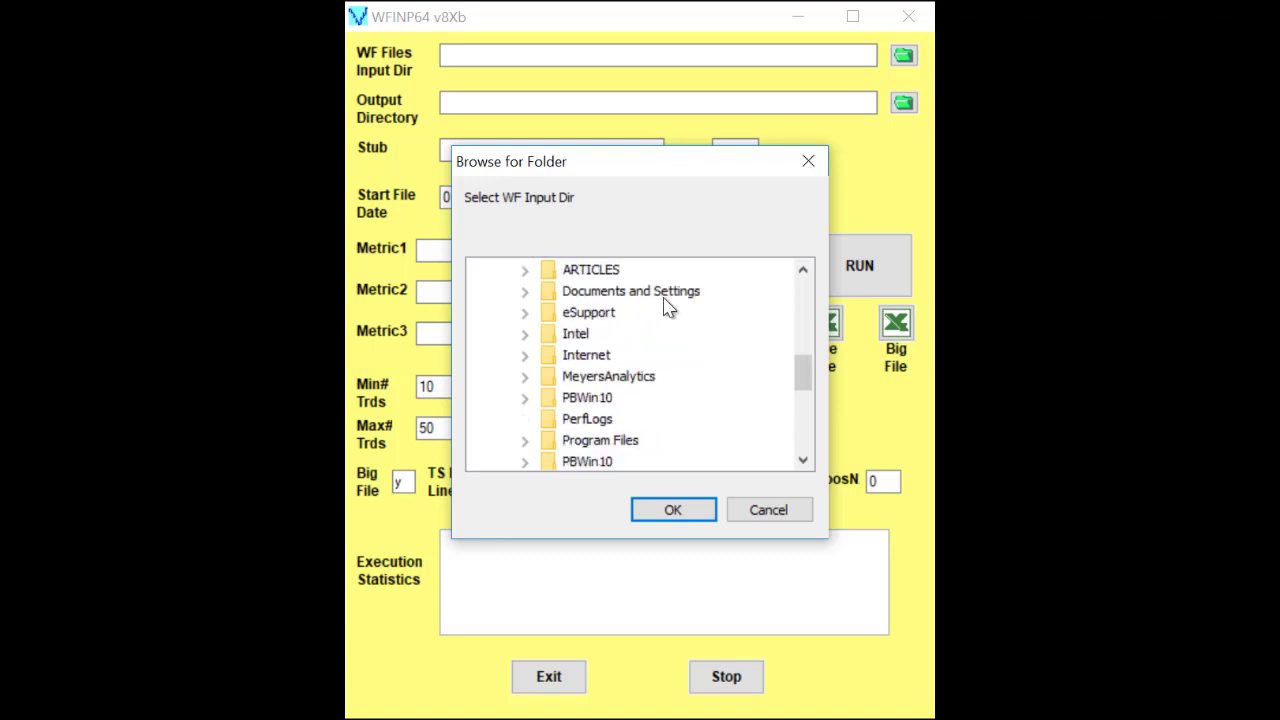
scroll(668, 307, "down", 5)
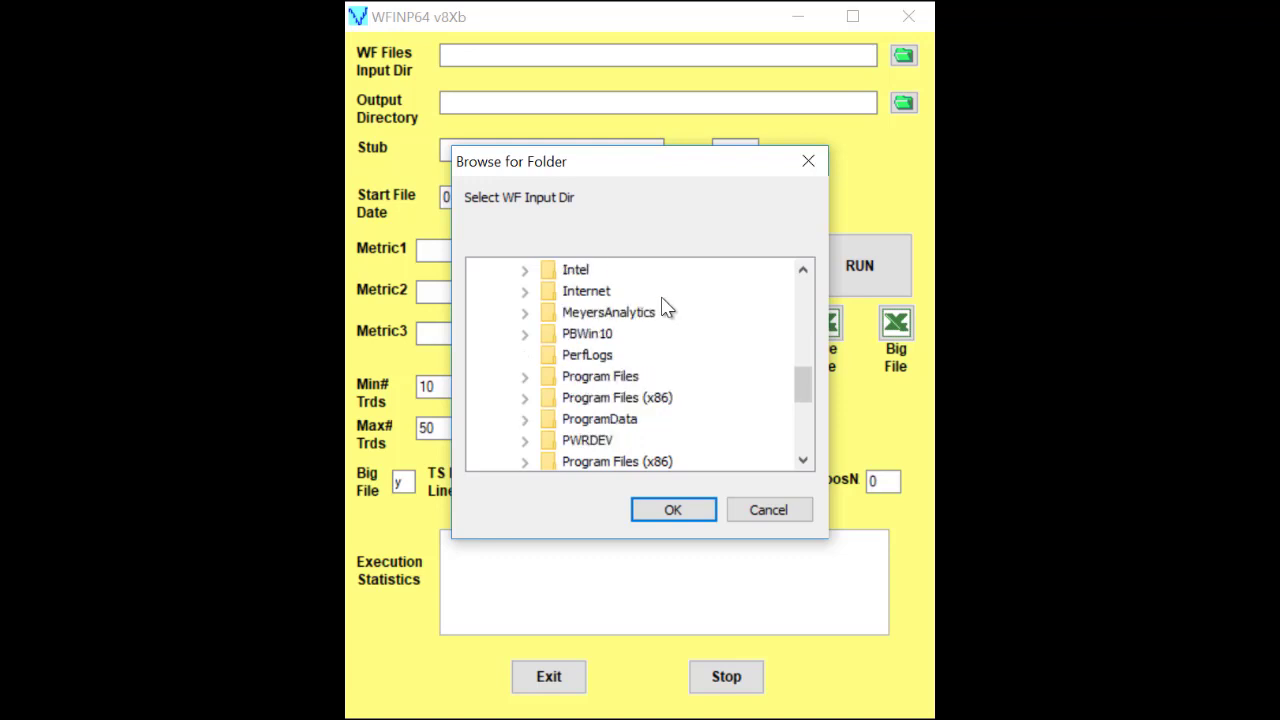
left_click(503, 441)
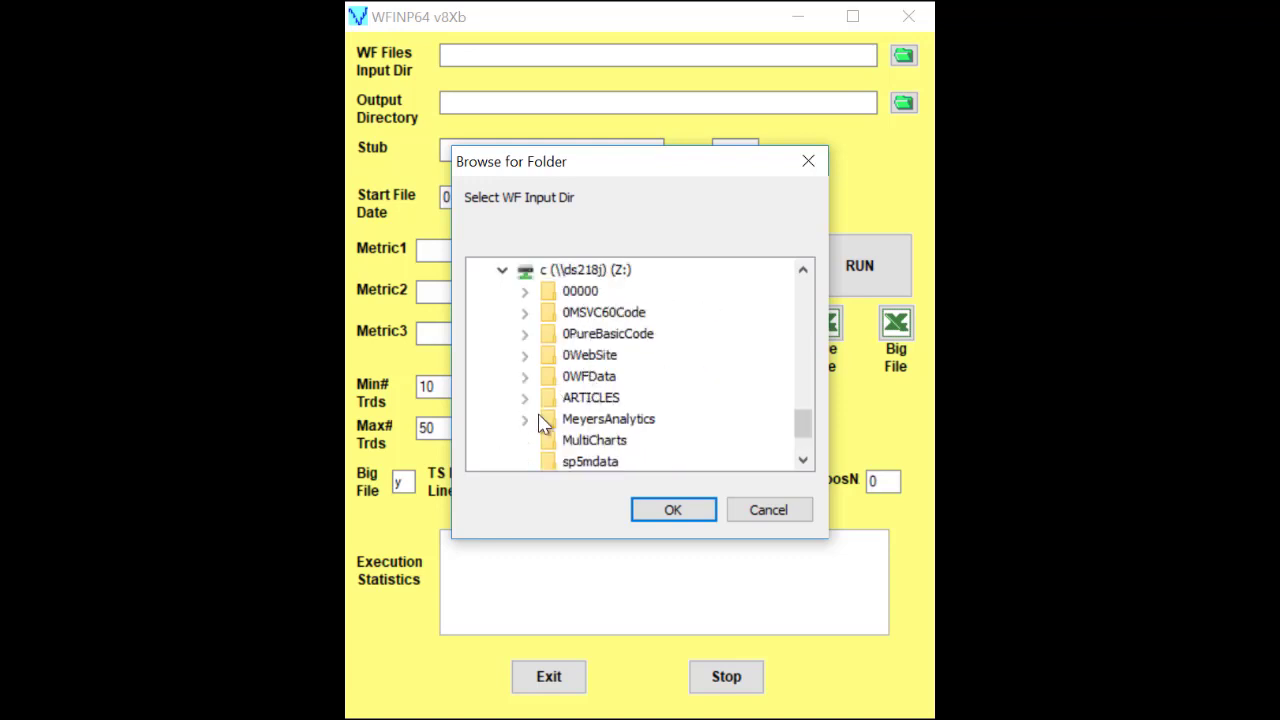
left_click(525, 381)
scroll(619, 358, "down", 3)
scroll(619, 358, "down", 10)
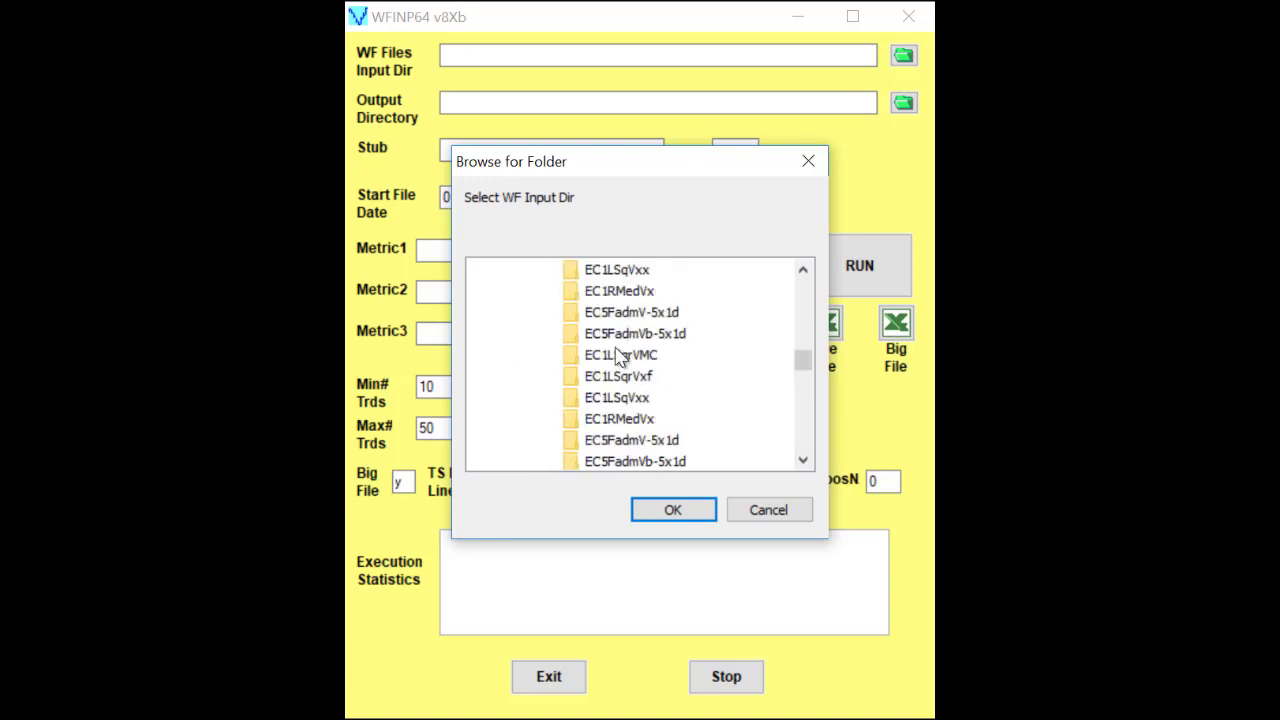
scroll(619, 358, "down", 12)
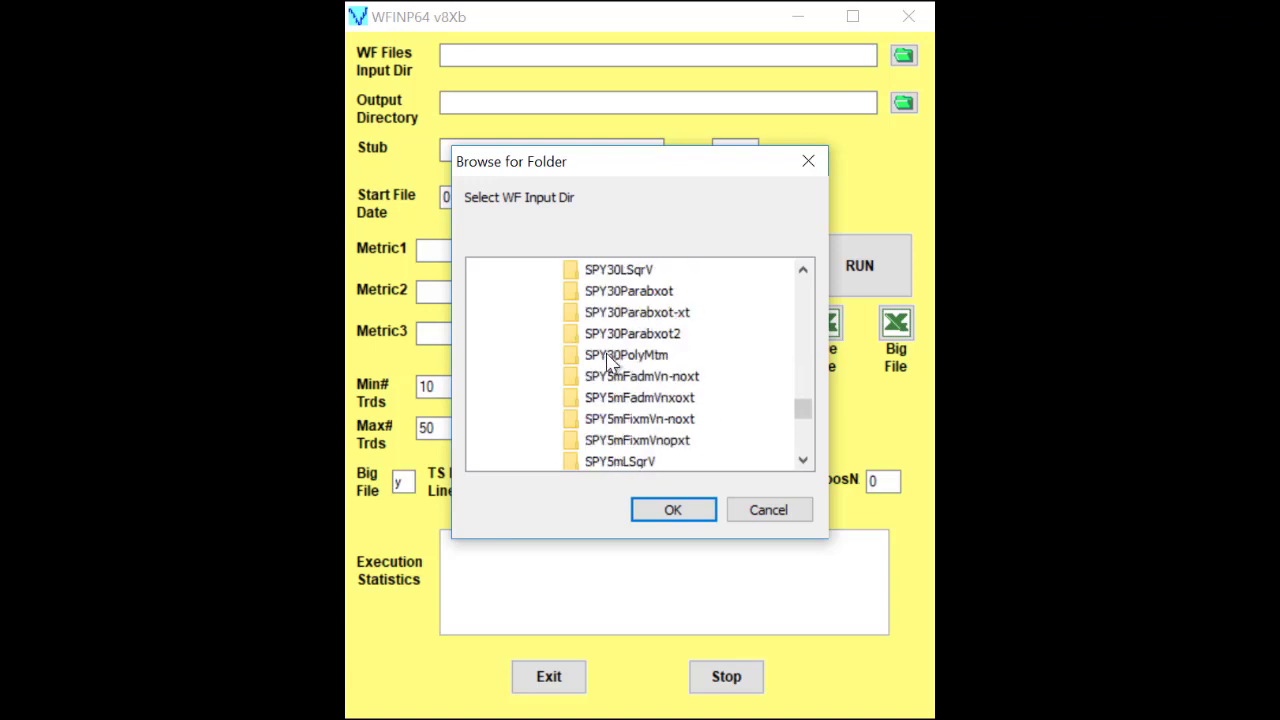
scroll(606, 365, "down", 1)
scroll(604, 367, "down", 1)
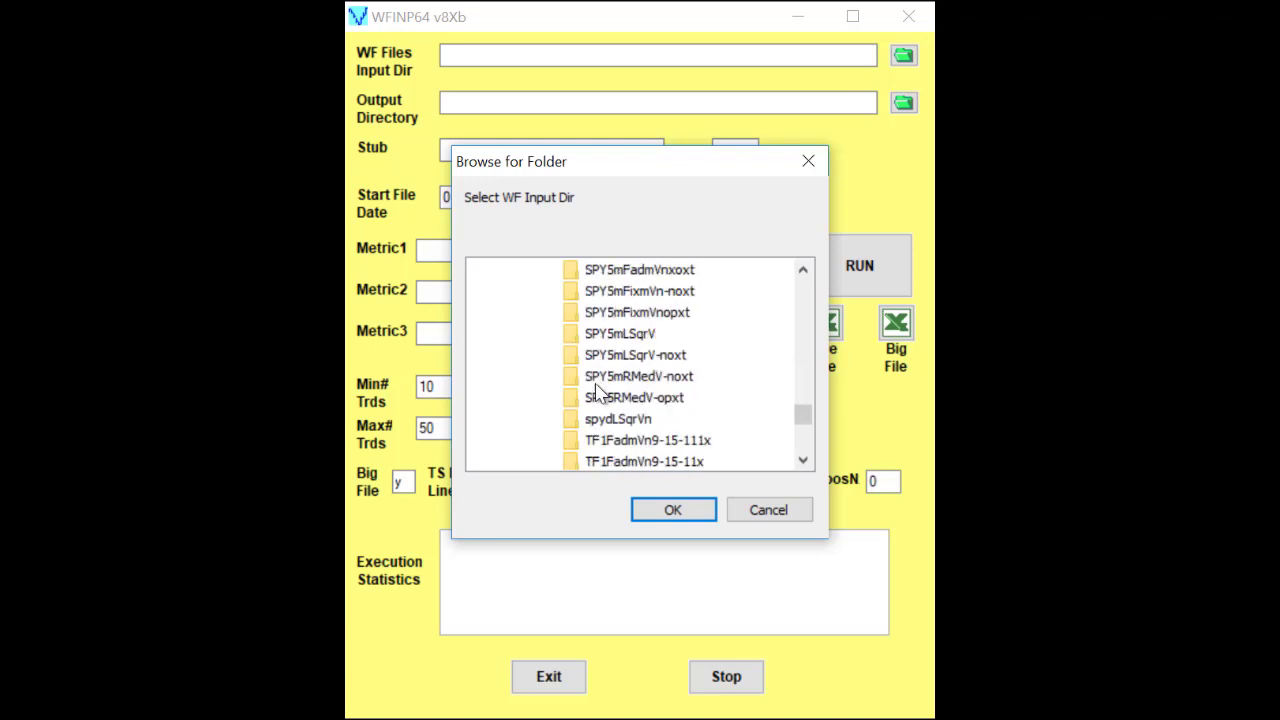
left_click(596, 398)
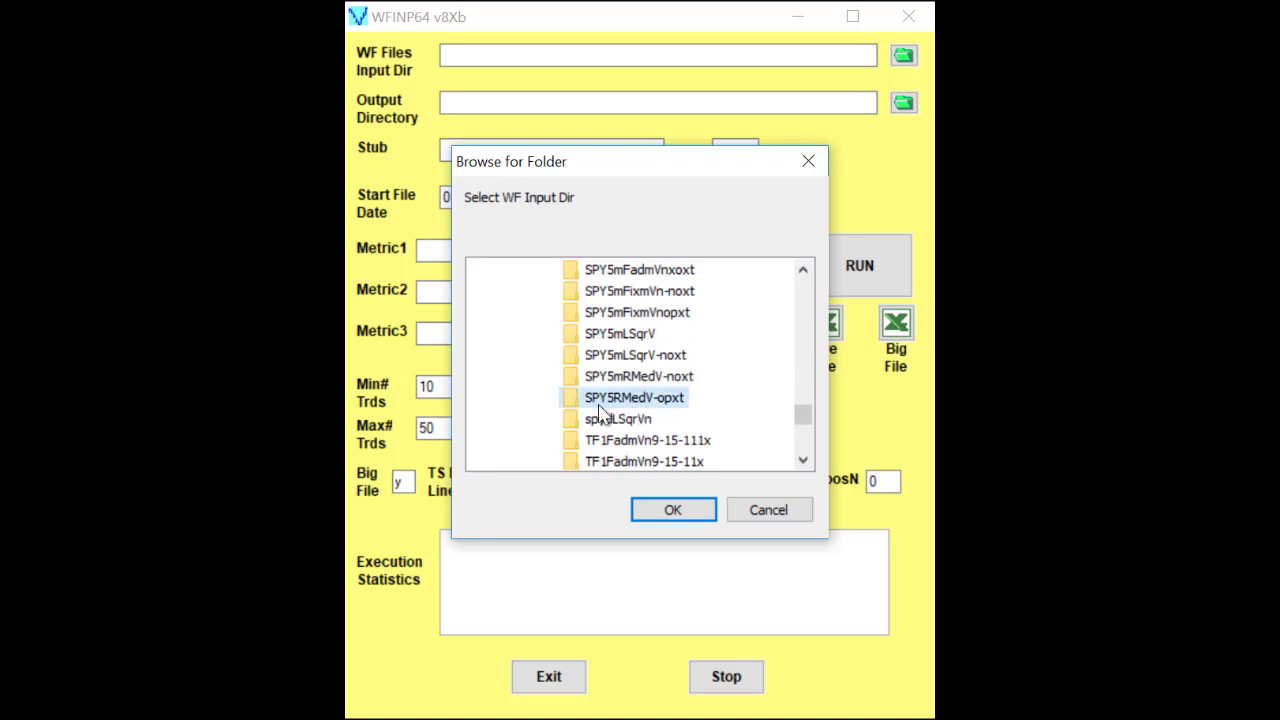
left_click(673, 508)
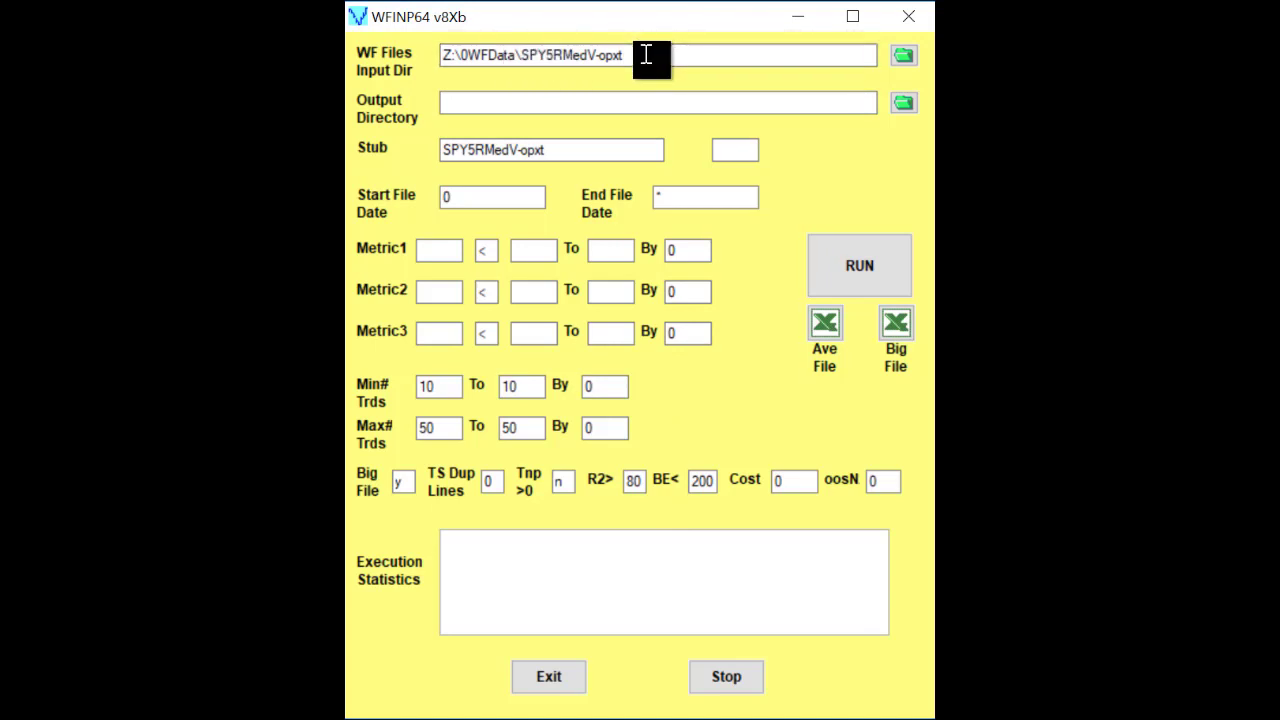
Step: Set the output directory to Z:\Temp
left_click(903, 103)
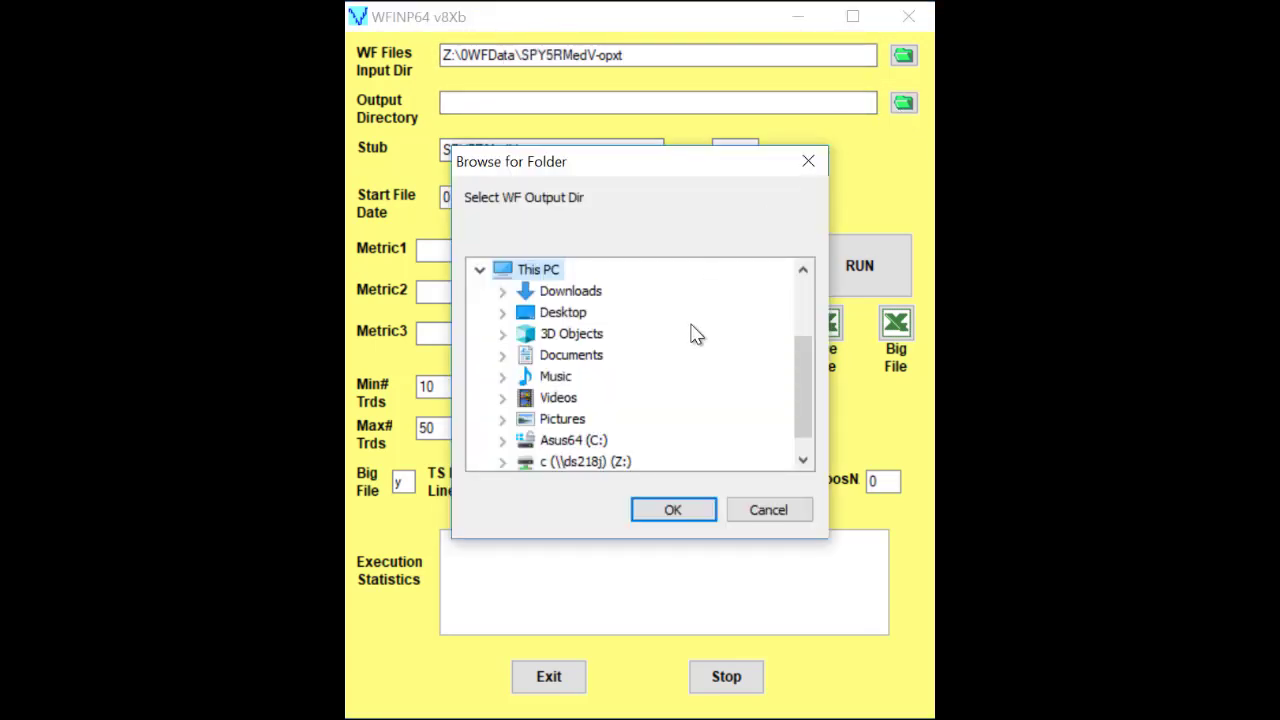
left_click(503, 442)
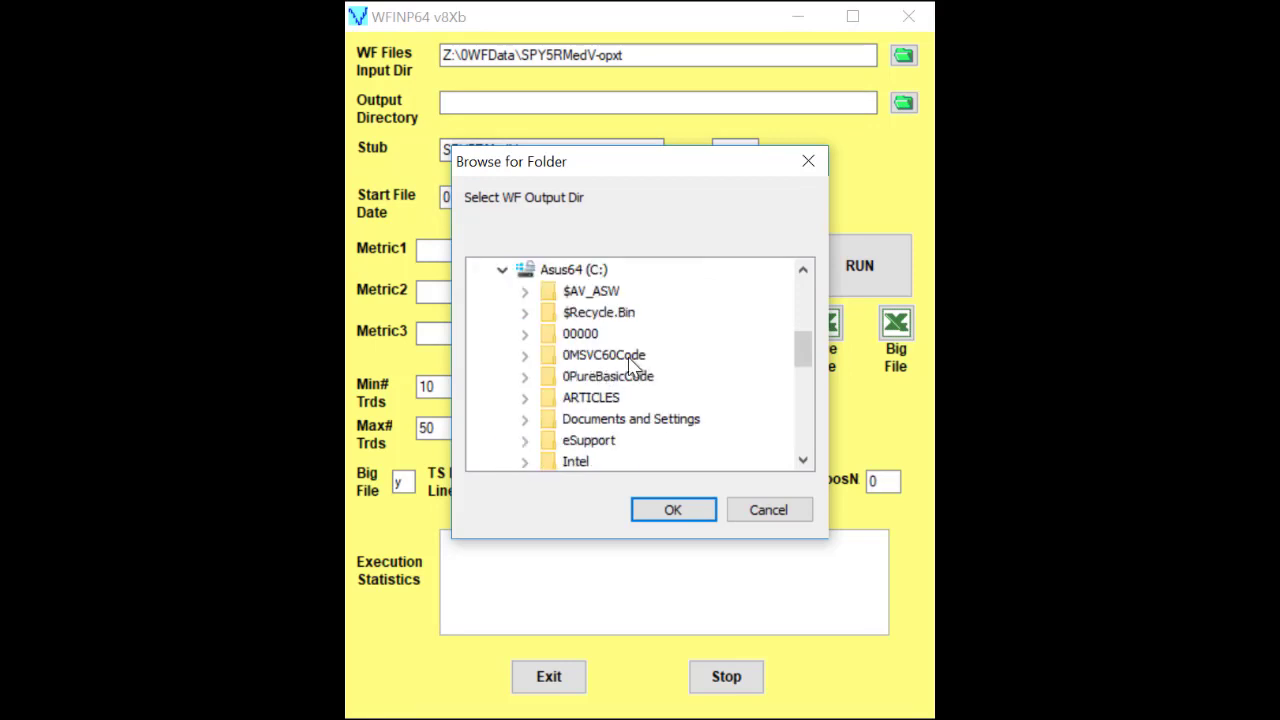
scroll(617, 376, "down", 5)
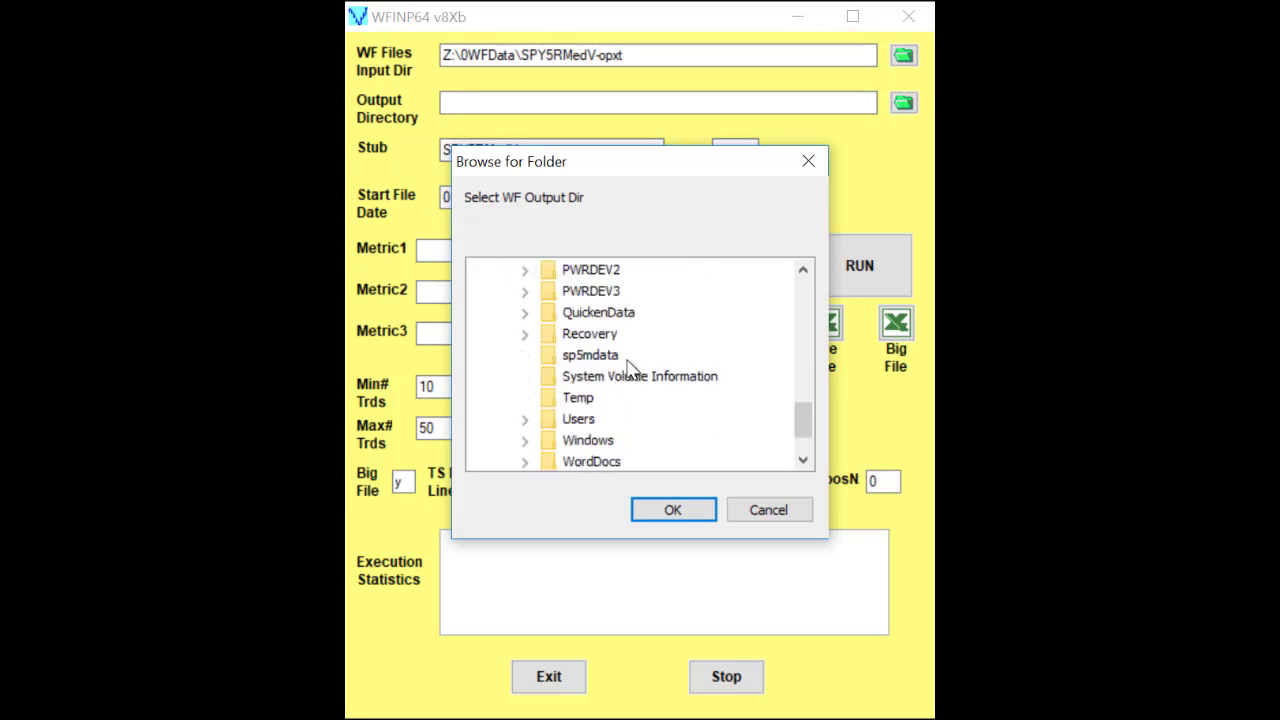
scroll(618, 380, "up", 1)
scroll(618, 385, "down", 2)
left_click(503, 441)
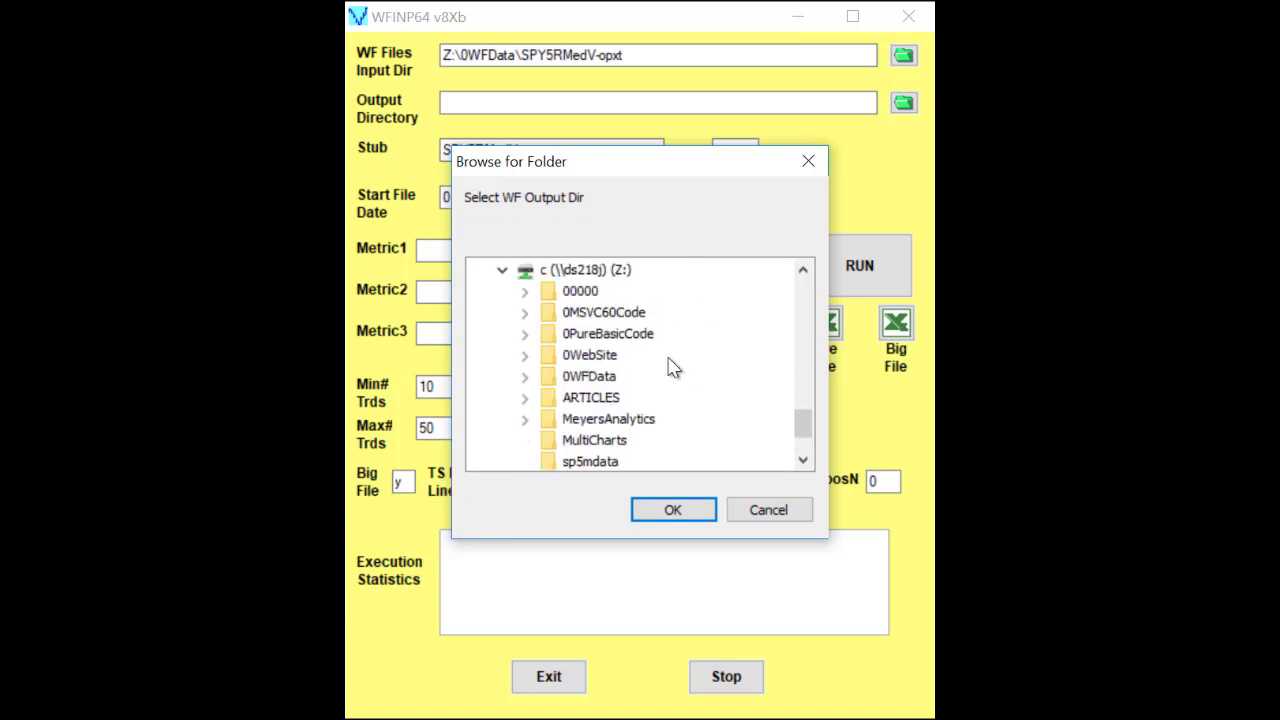
scroll(660, 372, "down", 2)
left_click(690, 512)
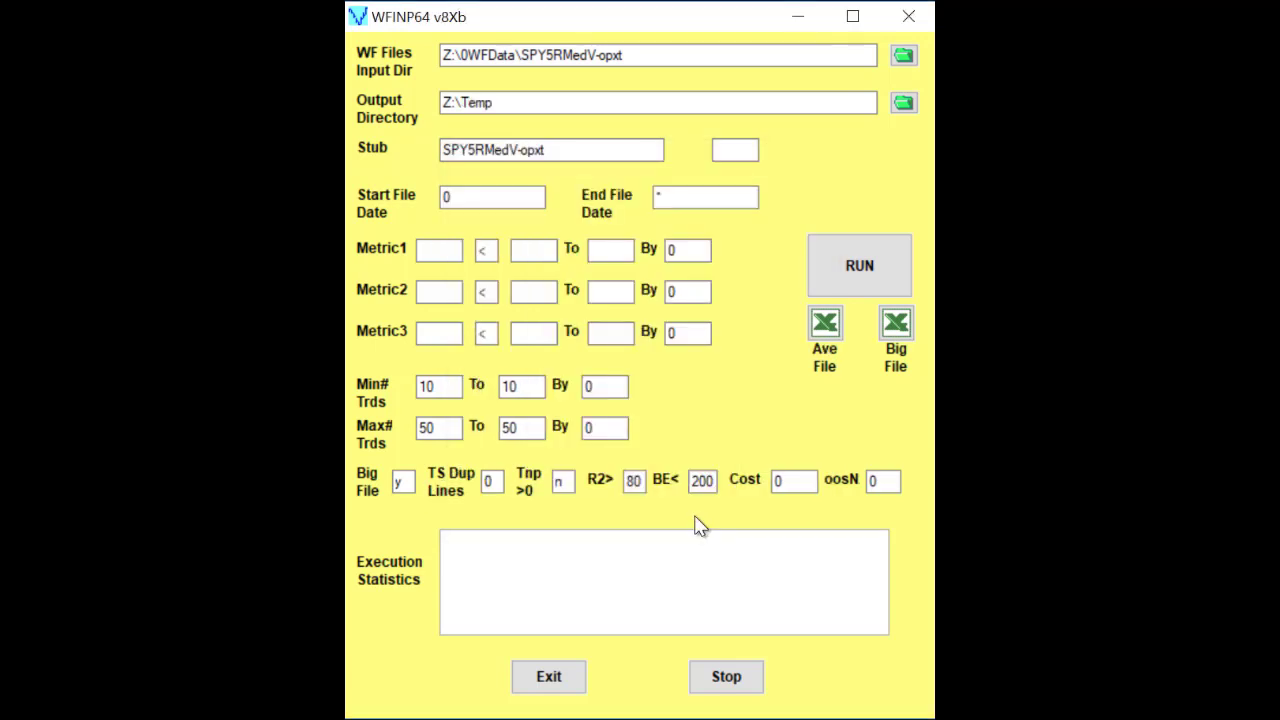
Step: Add the suffix "a" beside the SPY5RMedV-opxt output file stub
left_click(468, 150)
left_click(746, 151)
type("a")
Step: Define Metric1 as pf, ranging from 2 to 4 in increments of 1
left_click(453, 250)
type("pf")
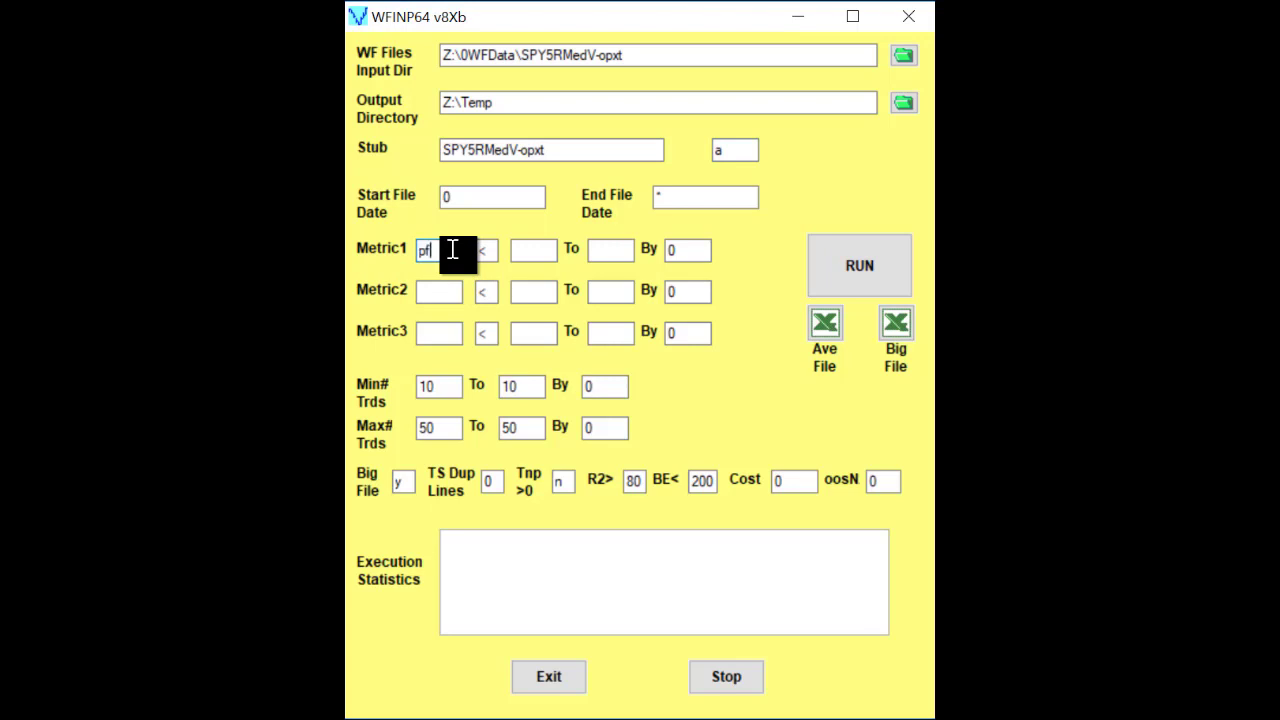
left_click(528, 253)
type("2")
left_click(602, 256)
type("4")
left_click(673, 248)
type("1")
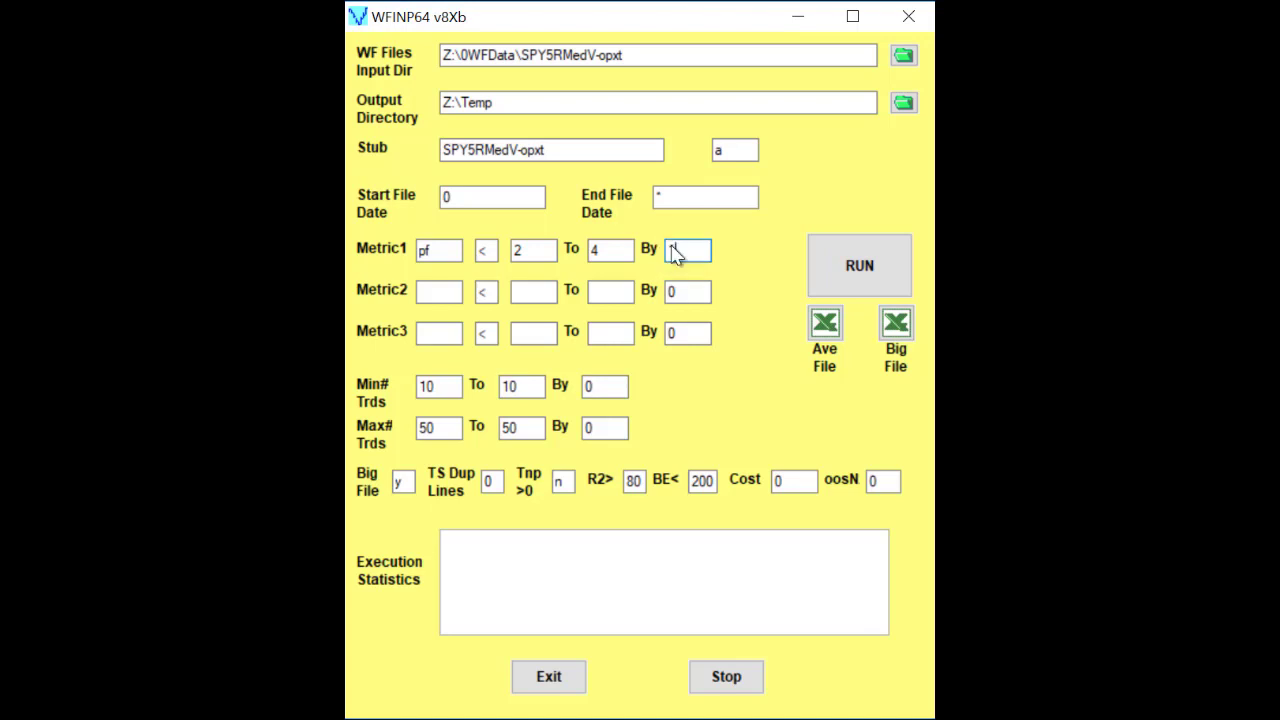
Step: Define Metric2 as ktau, ranging from 40 to 70 in increments of 5
left_click(446, 291)
type("ktau")
left_click(536, 296)
type("40")
left_click(619, 298)
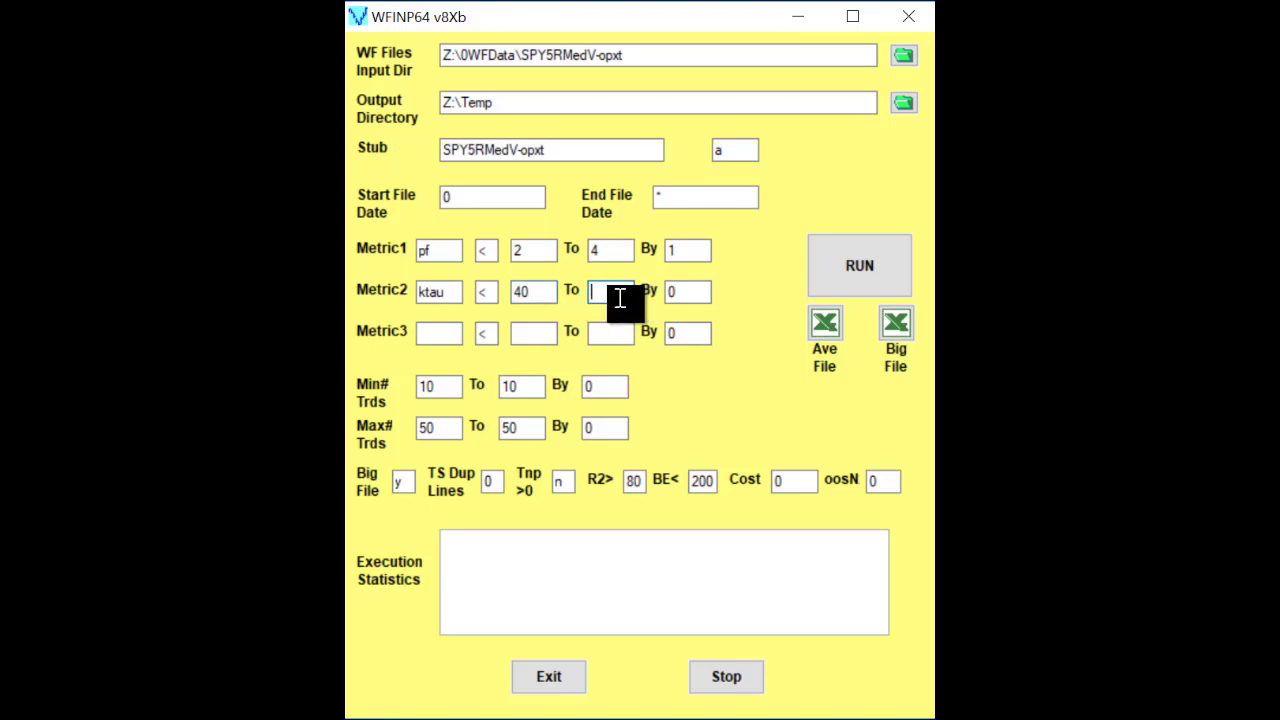
type("70")
left_click(683, 297)
type("10")
type("5")
Step: Set TS Dup Lines to 2, the cost to 4 and oosN to 52
left_click(489, 481)
left_click_drag(489, 480, 501, 480)
type("2")
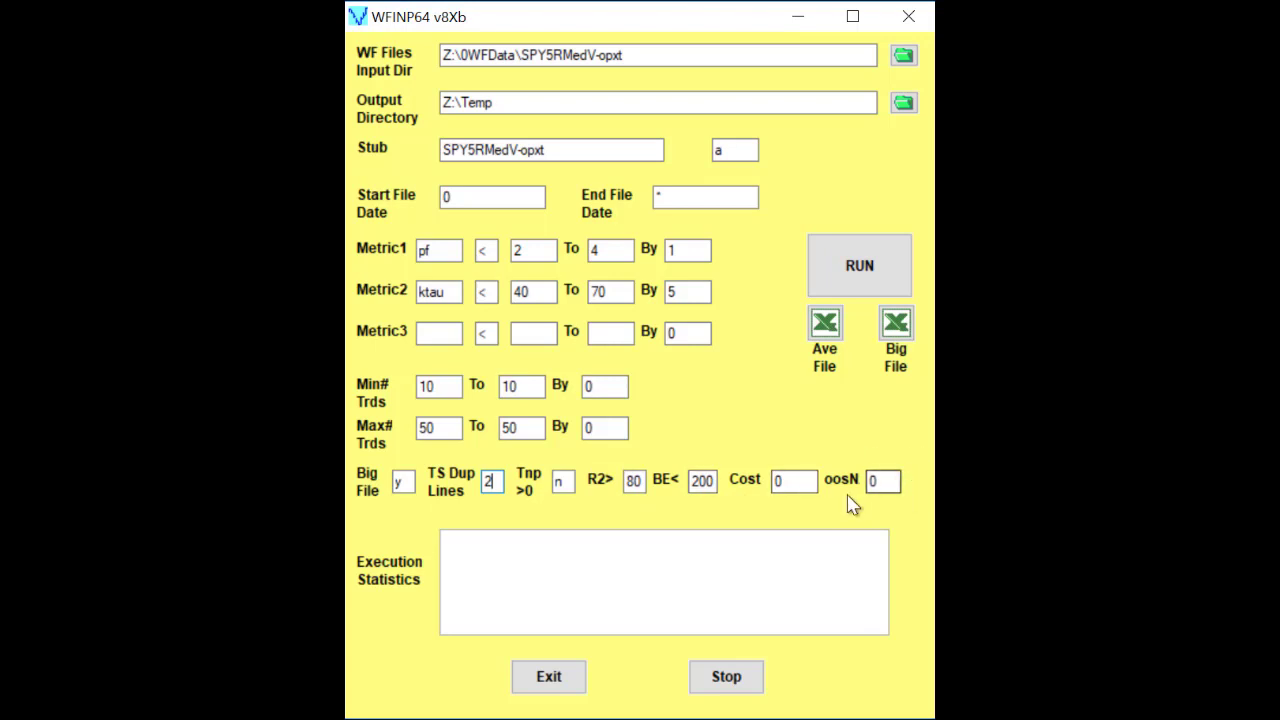
double_click(800, 479)
type("4")
left_click(884, 481)
type("52")
Step: Run the walk-forward filter analysis on the checked input files and open the resulting average file in Excel
left_click(858, 263)
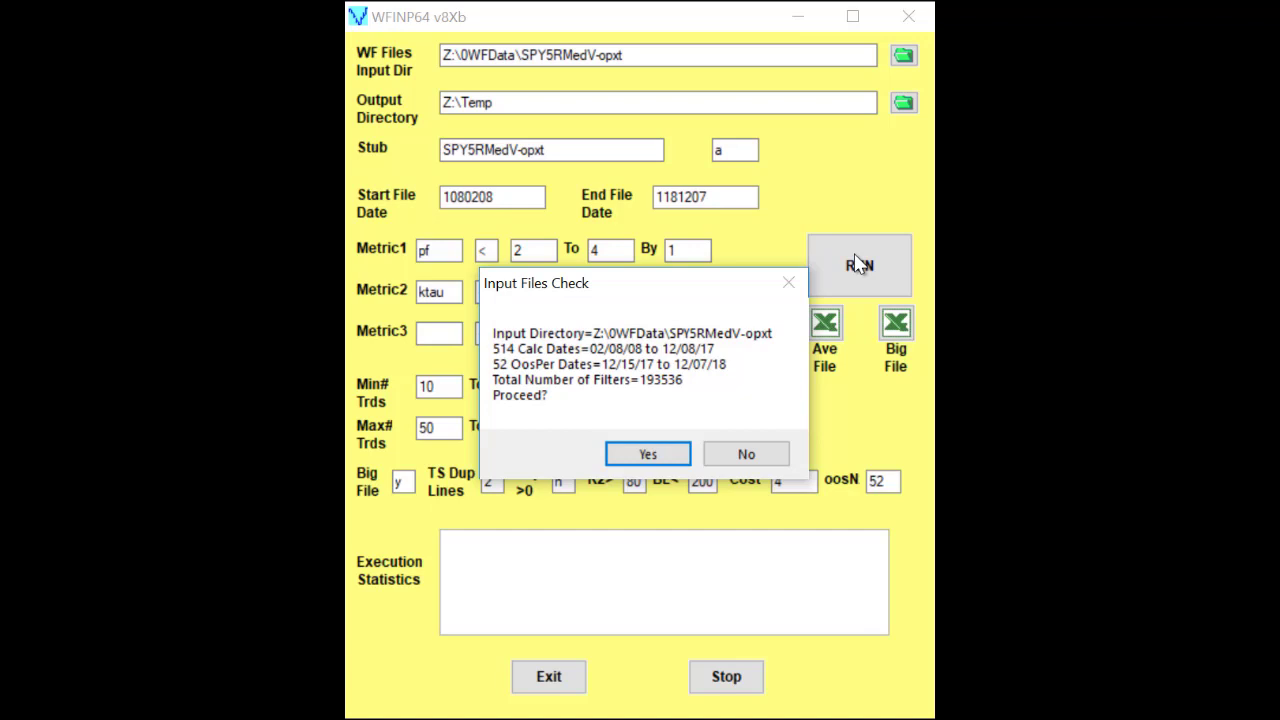
left_click(648, 455)
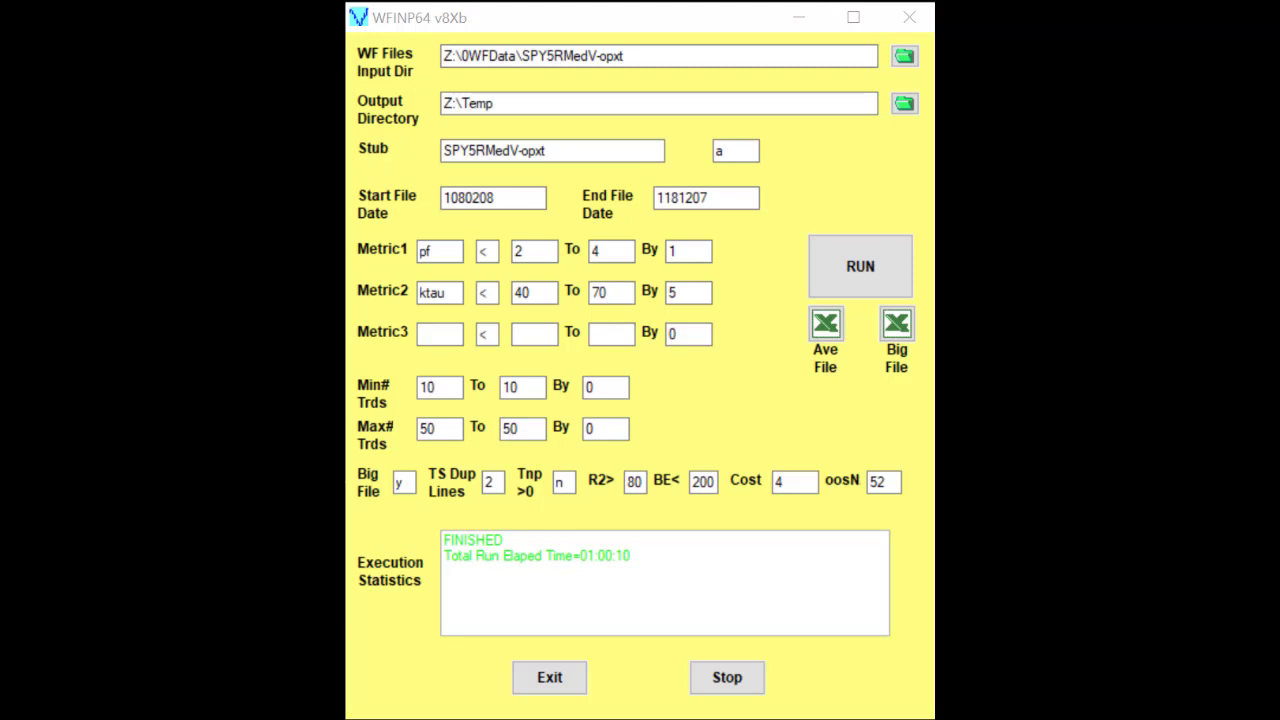
left_click(826, 330)
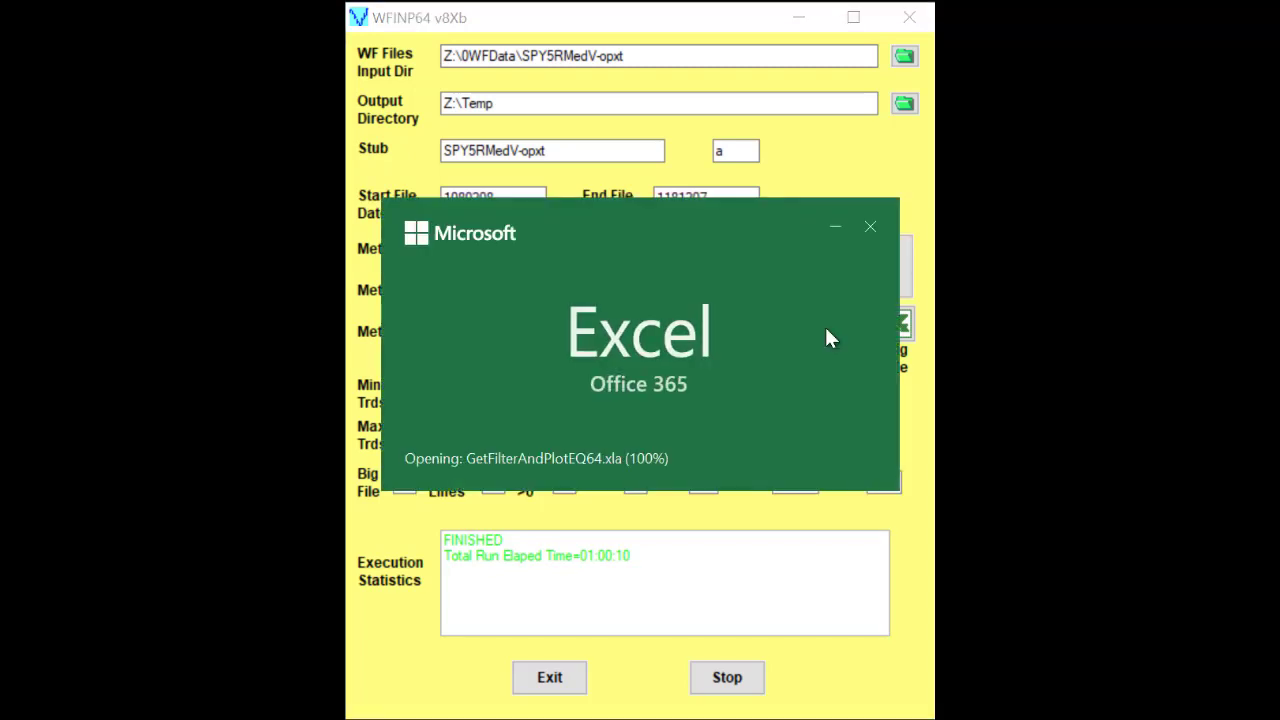